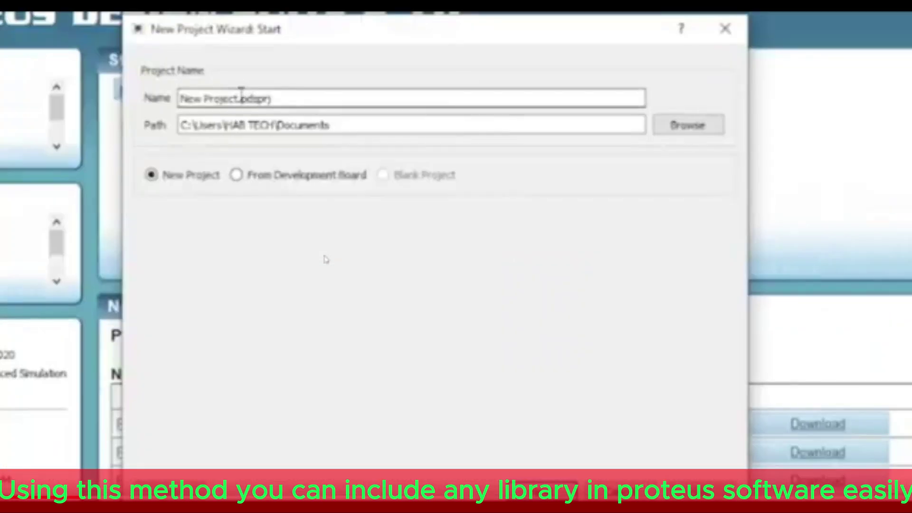
- Name the new project proteustutorial and set its save folder to the Desktop
drag(238, 98, 138, 123)
text(pro)
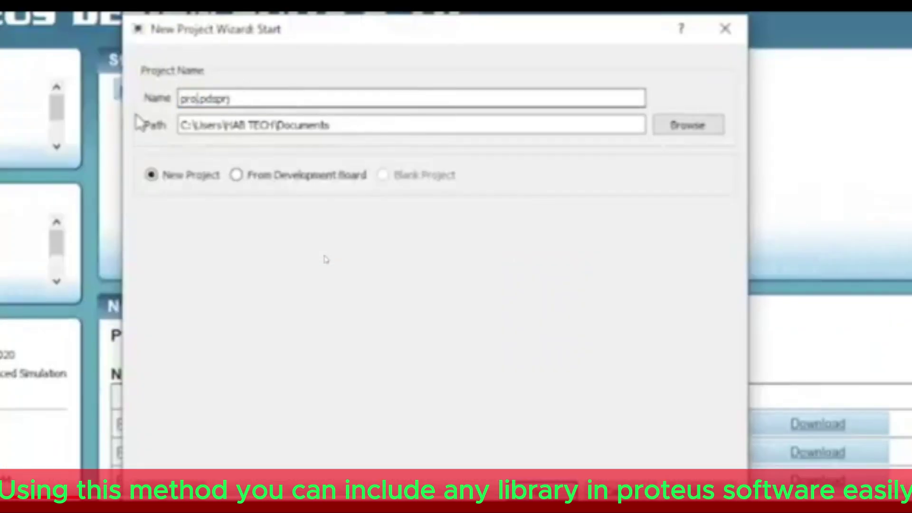
text(teust)
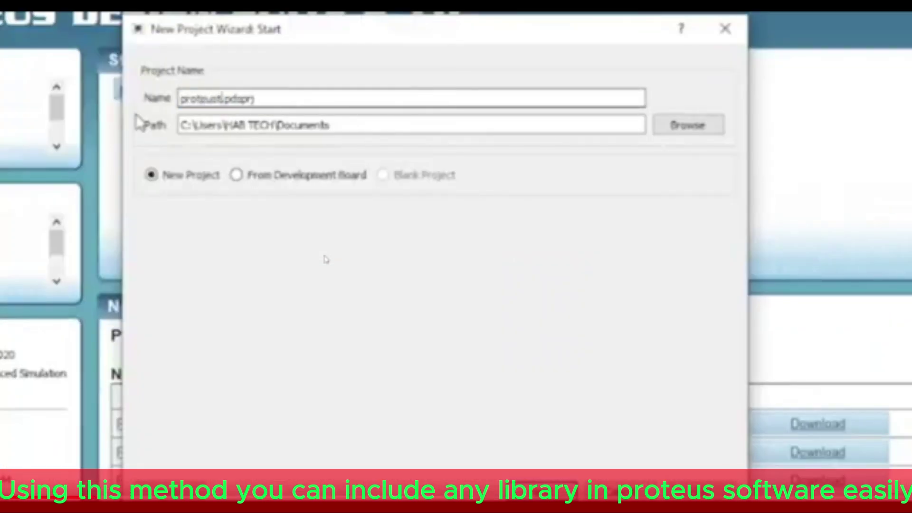
text(utorial)
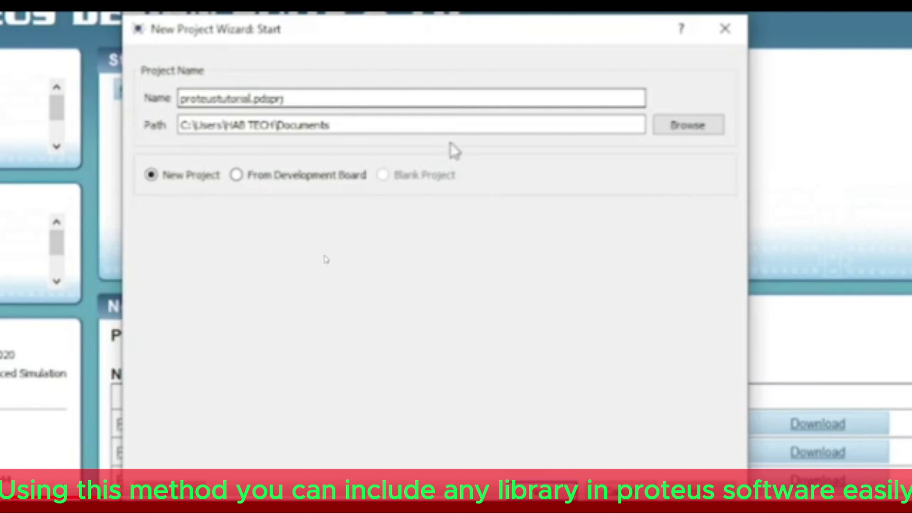
click(674, 131)
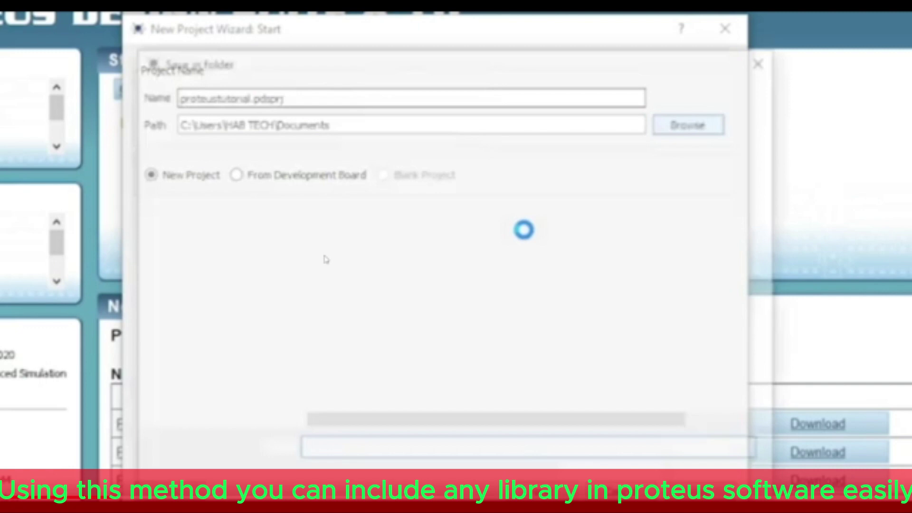
click(207, 214)
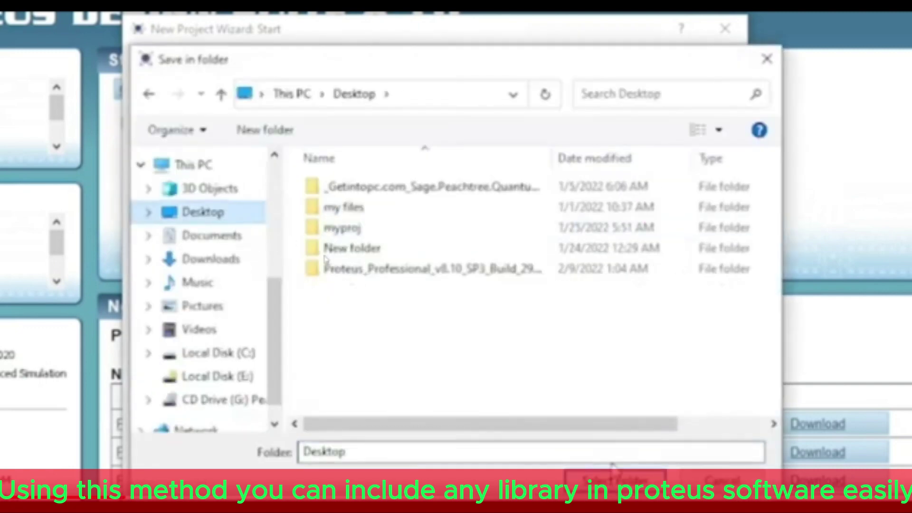
click(615, 478)
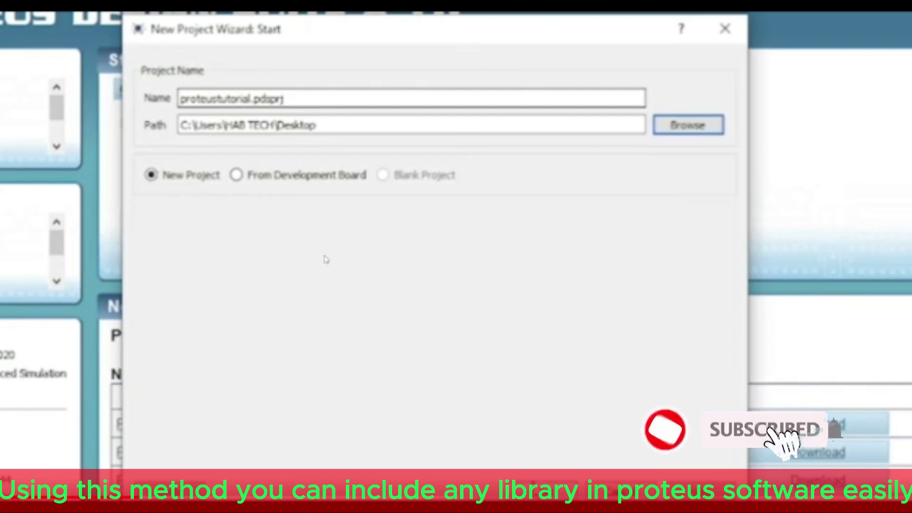
- Choose the DEFAULT schematic template with no PCB layout and no firmware
key(Return)
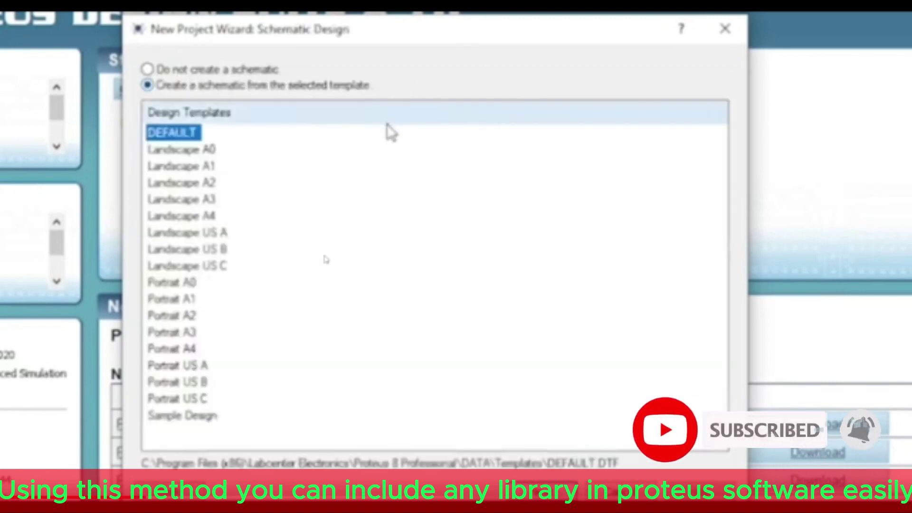
key(Return)
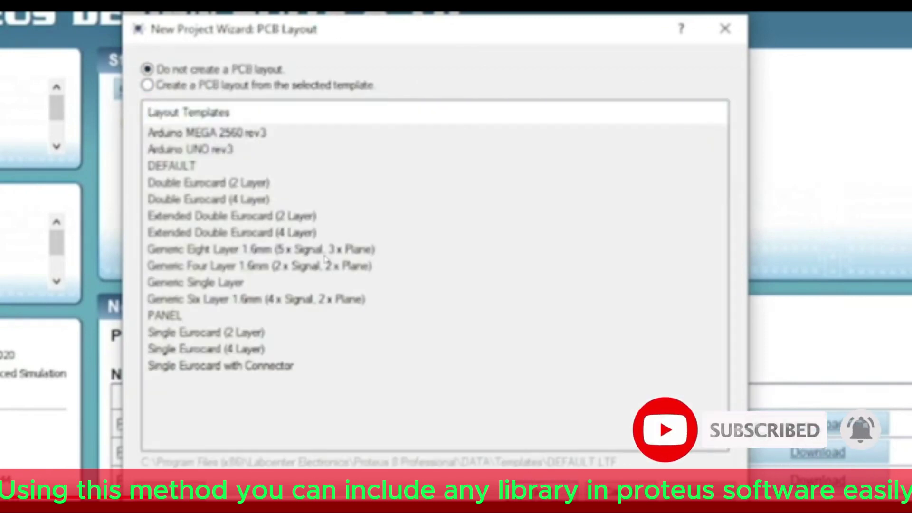
key(Return)
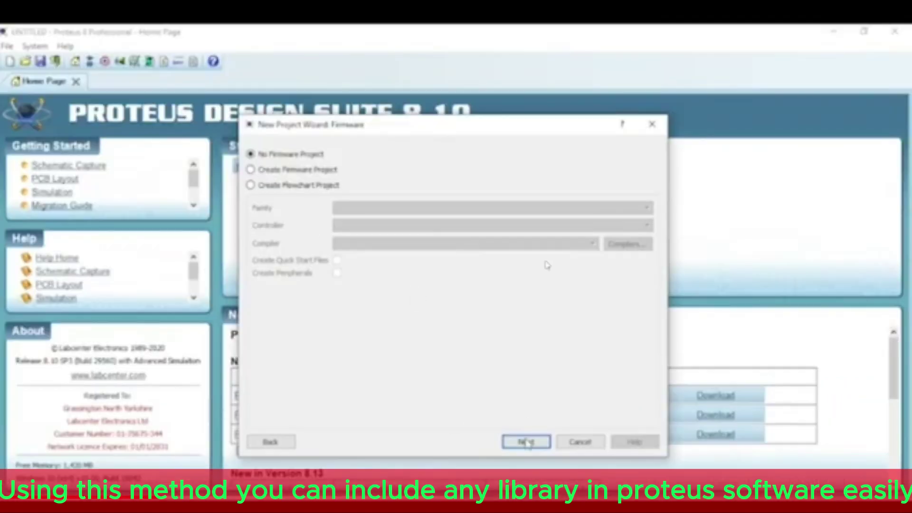
click(525, 442)
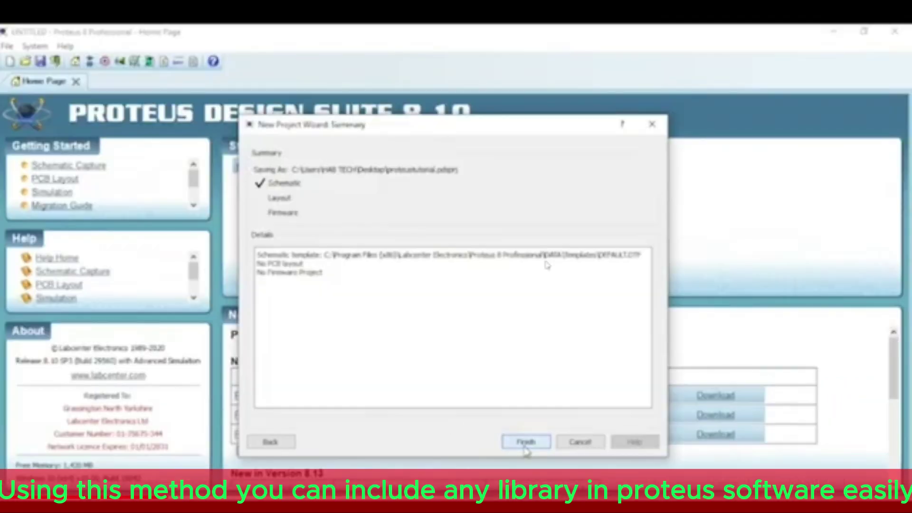
- Finish the project and add LED-RED to its device list
click(525, 444)
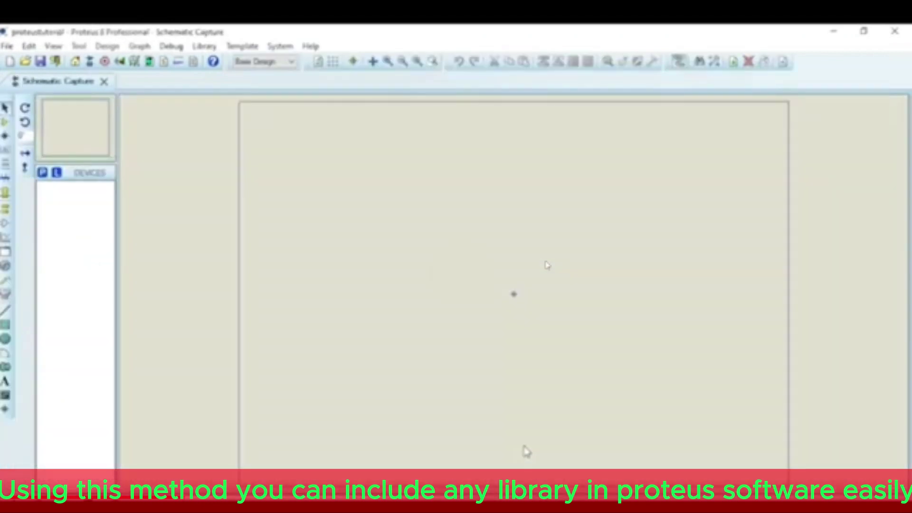
click(46, 176)
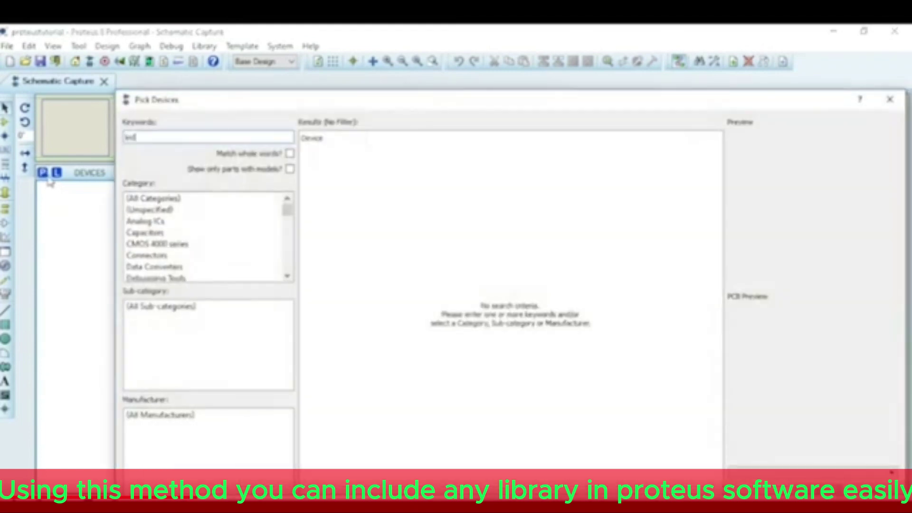
text( red)
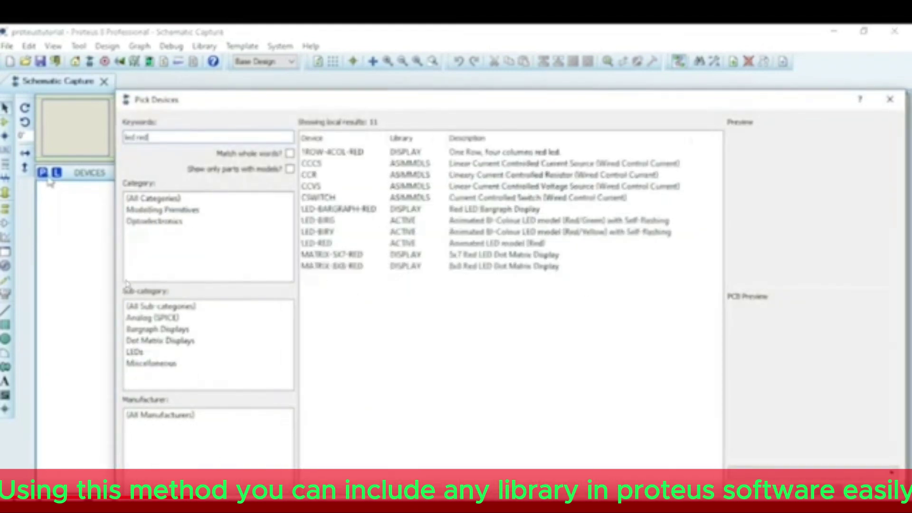
click(328, 244)
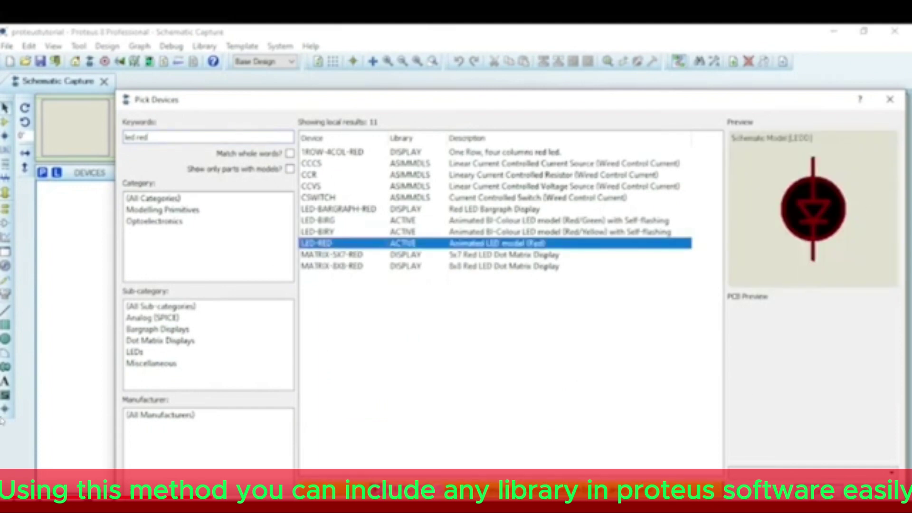
key(Return)
- Add RESISTOR to the devices, then search for 'arduino uno' and find no match
key(p)
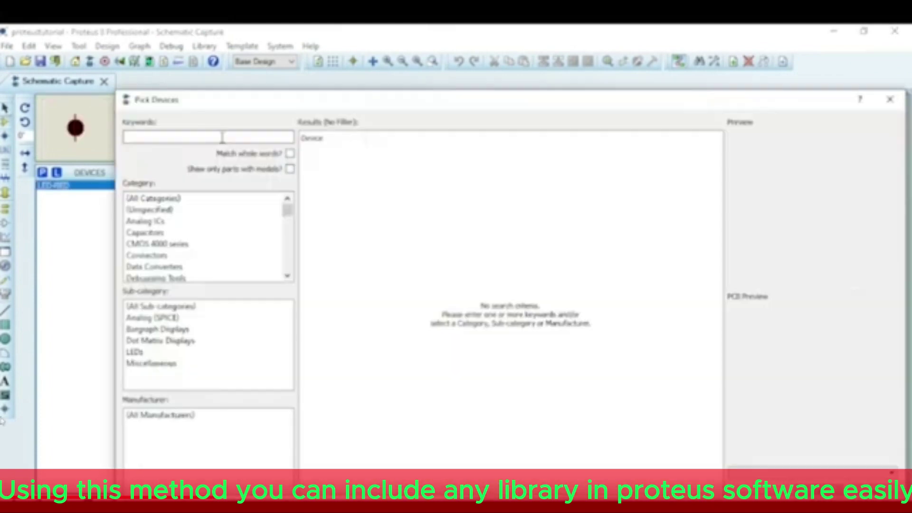
text(resisto)
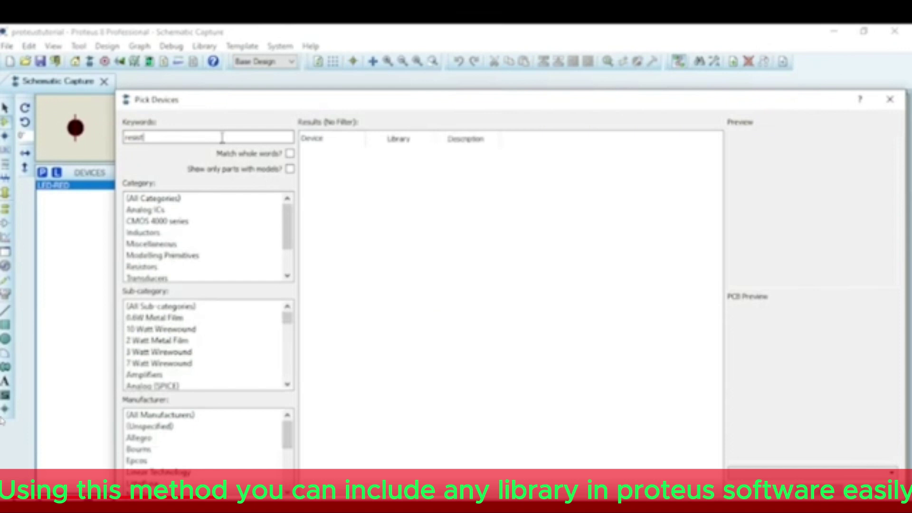
text(r)
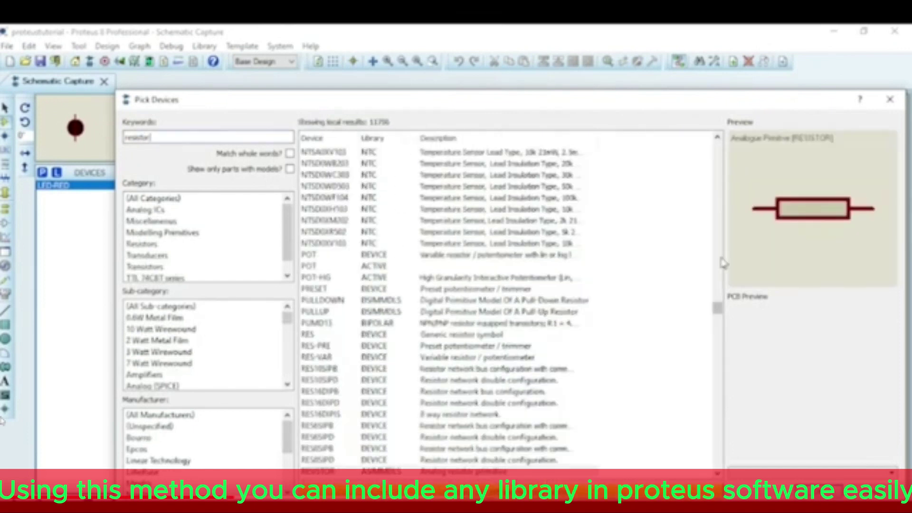
key(Return)
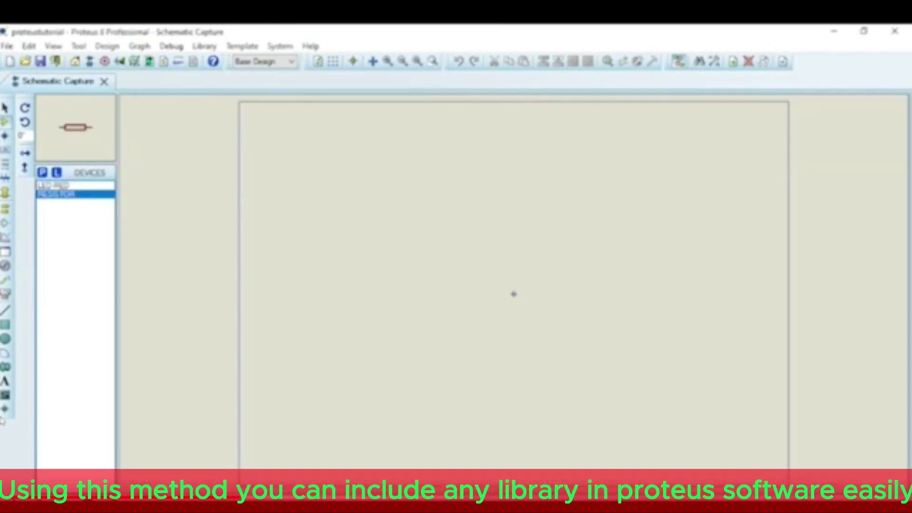
click(42, 173)
text(arduino uno)
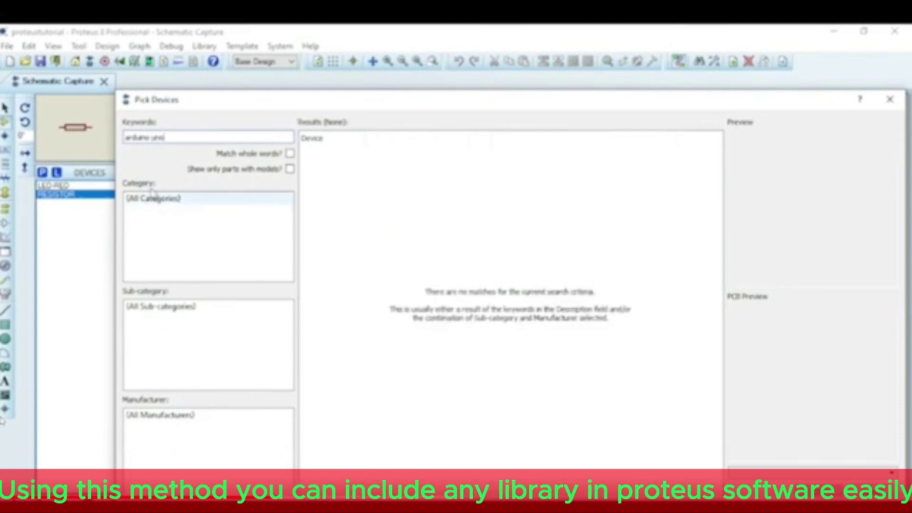
key(BackSpace)
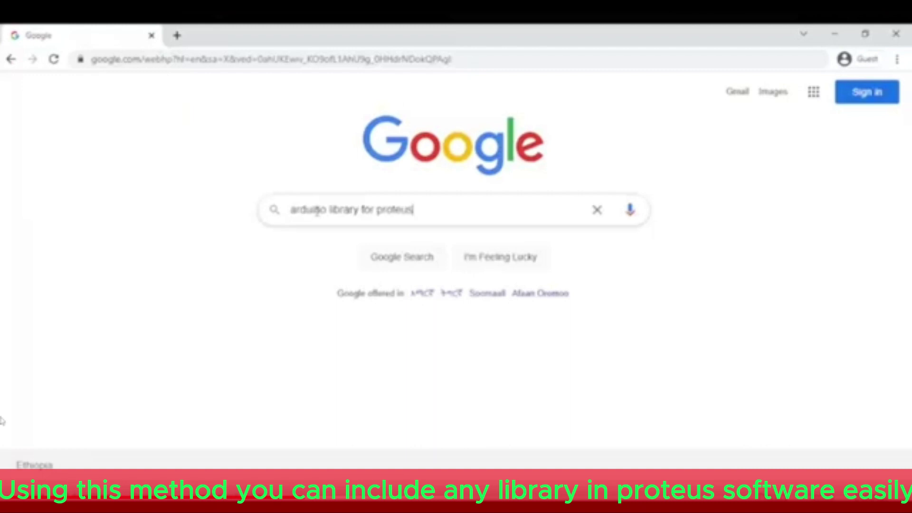
- Search Google for 'arduino library for proteus'
key(Return)
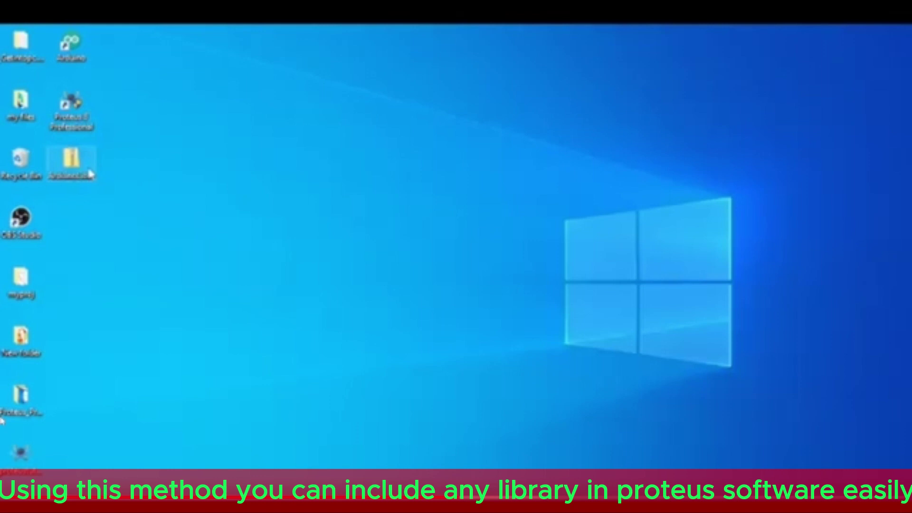
- Extract ArduinoLibraryforProteusV2.0.zip with 7-Zip Extract Here and select all files inside
click(78, 170)
right_click(89, 172)
mouse_move(121, 227)
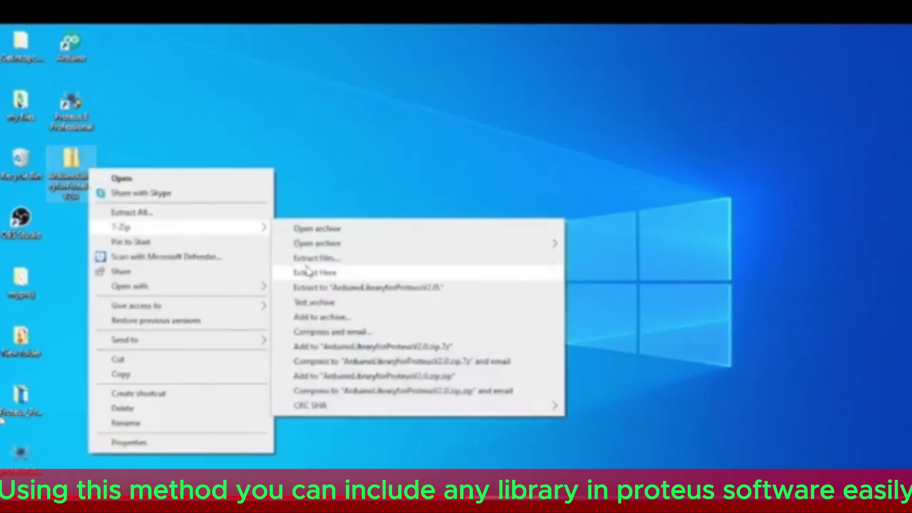
click(322, 272)
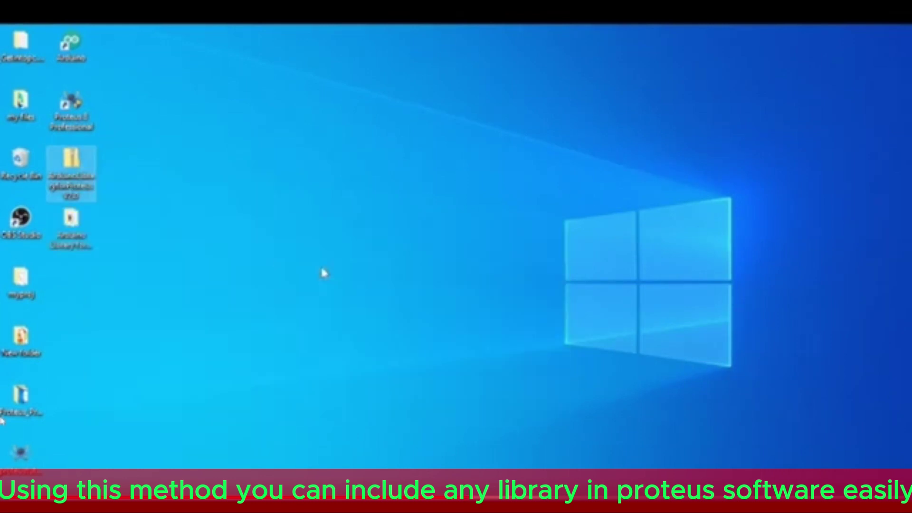
double_click(69, 226)
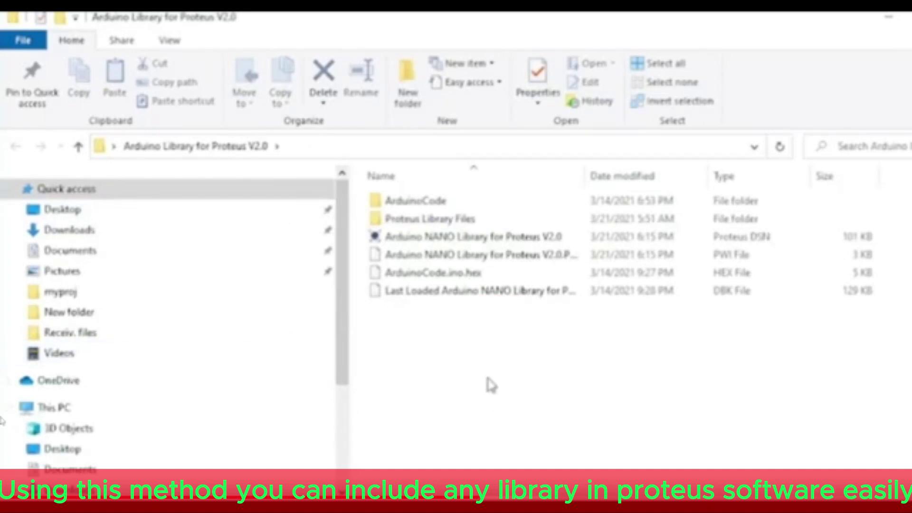
mouse_move(489, 381)
mouse_down()
mouse_move(463, 221)
mouse_move(527, 427)
mouse_up()
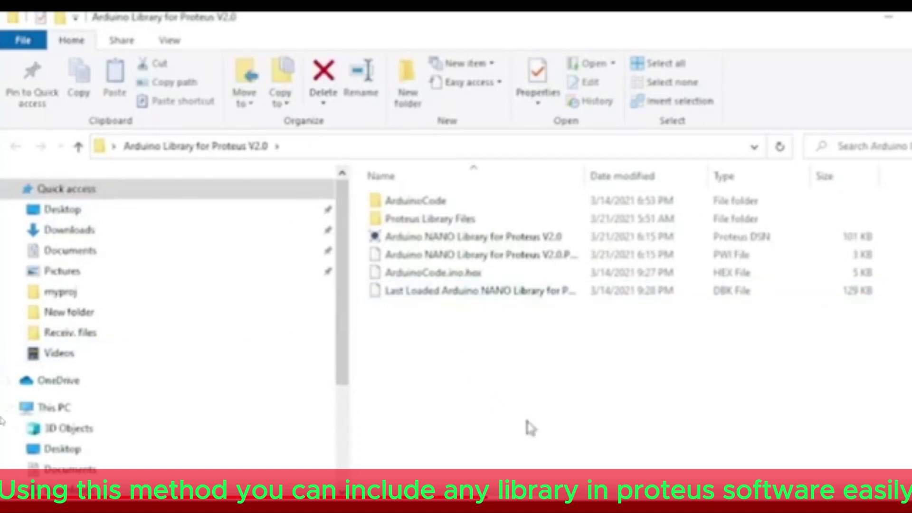
key(ctrl+a)
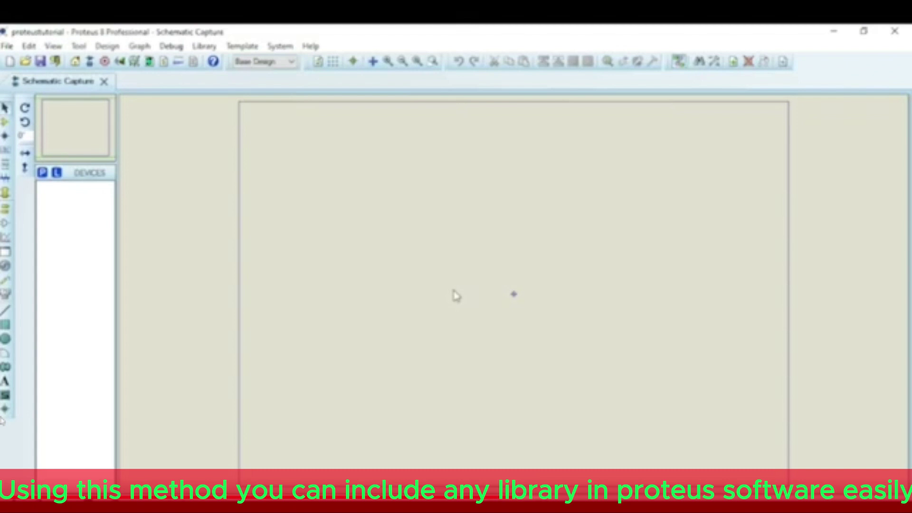
click(280, 46)
click(285, 62)
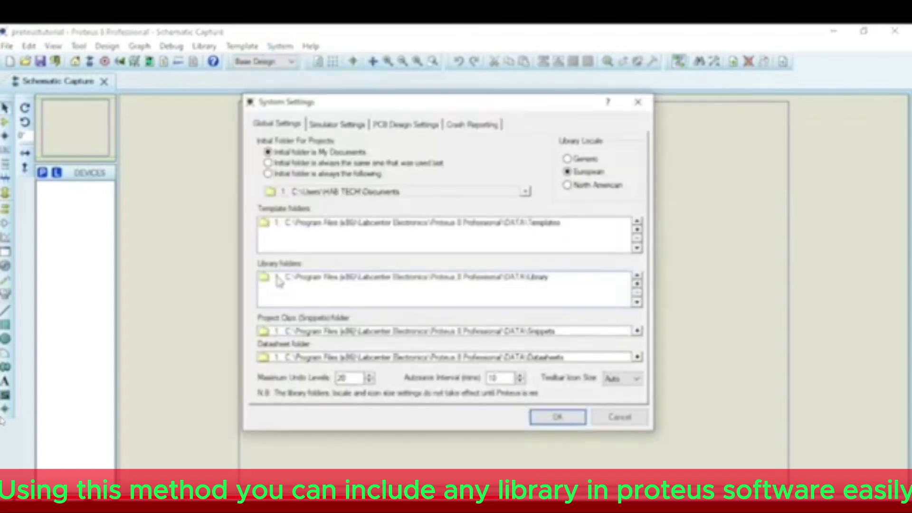
click(458, 285)
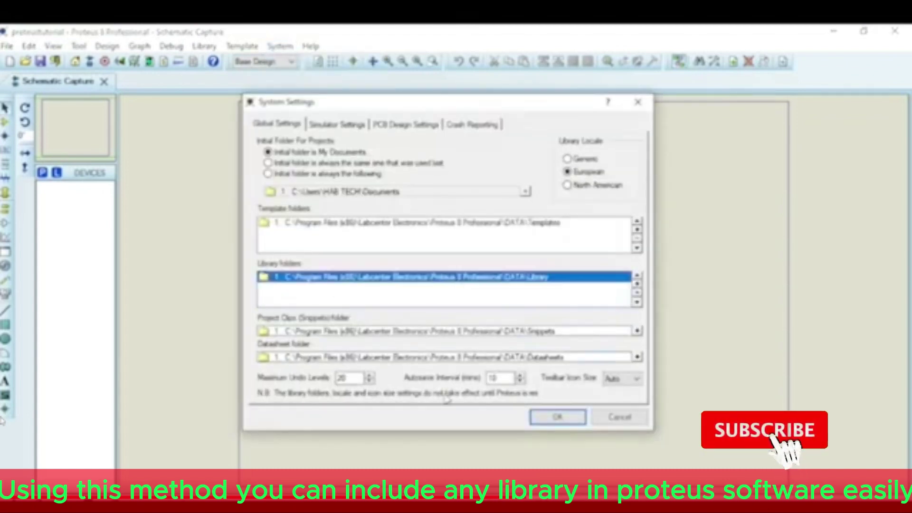
double_click(450, 285)
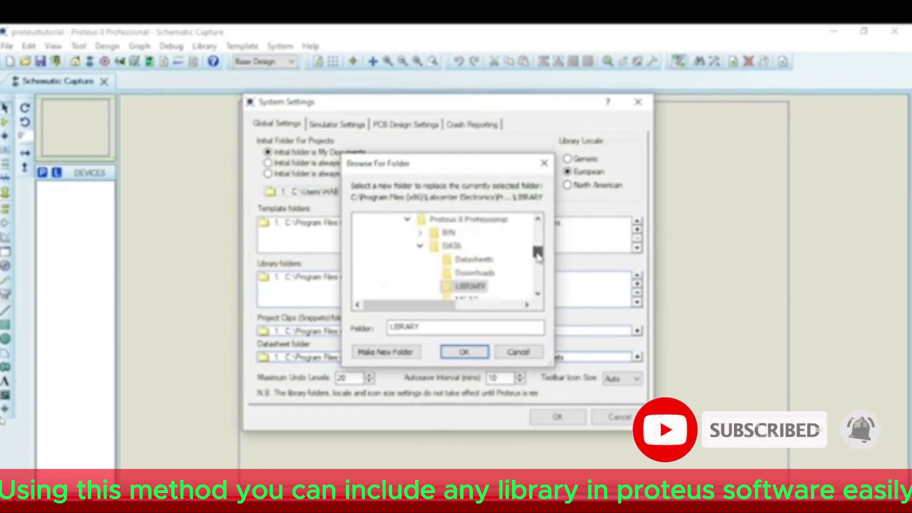
drag(535, 254, 539, 258)
key(Return)
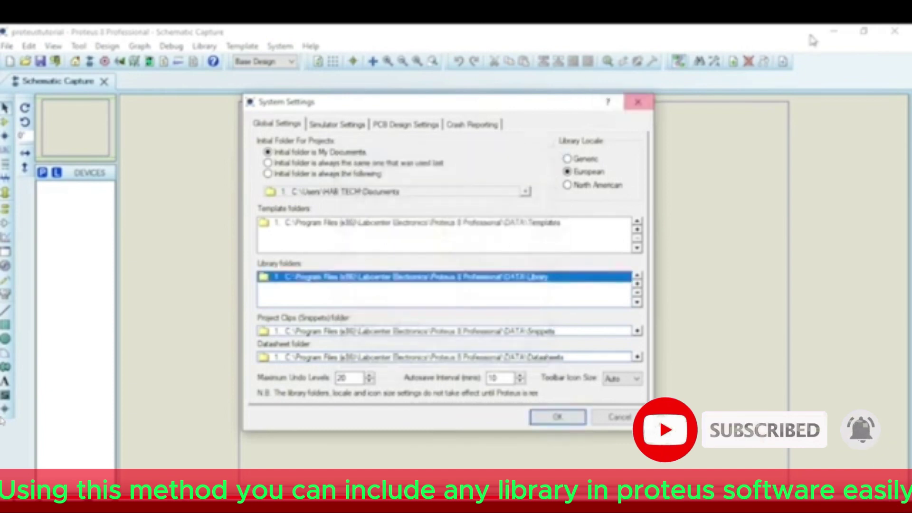
- Go to C:\Program Files (x86)\Labcenter Electronics\Proteus 8 Professional\DATA\LIBRARY
click(639, 102)
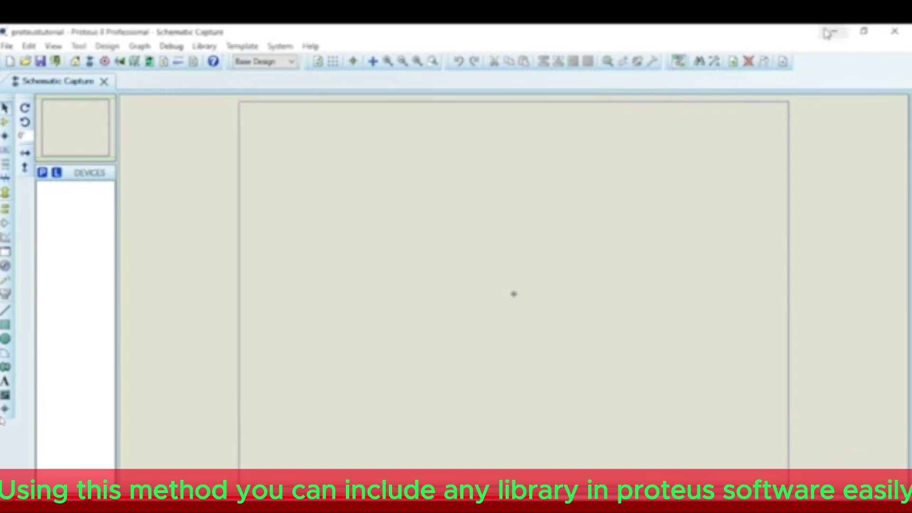
double_click(512, 443)
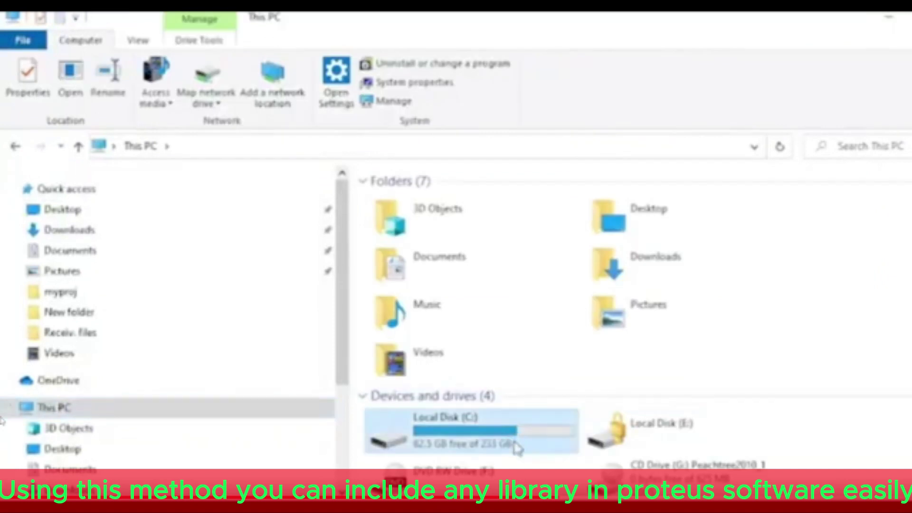
double_click(428, 468)
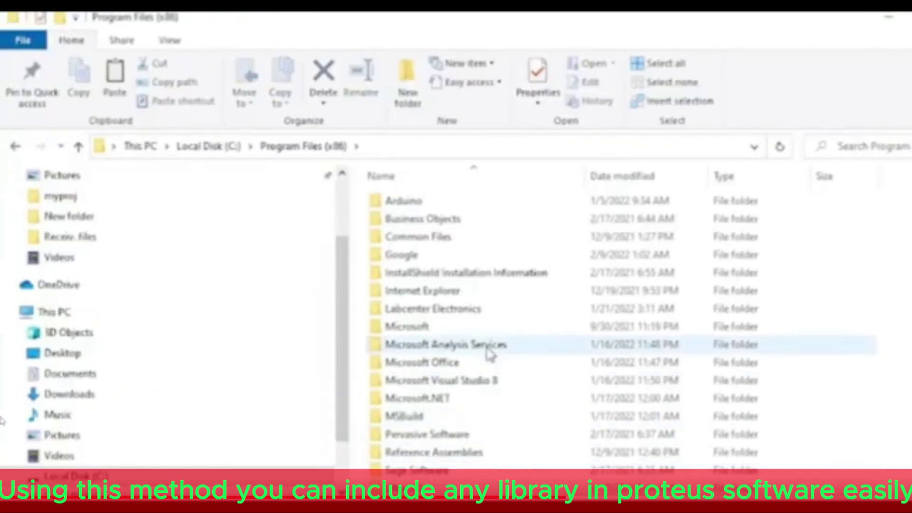
click(477, 314)
double_click(477, 317)
double_click(460, 202)
click(448, 218)
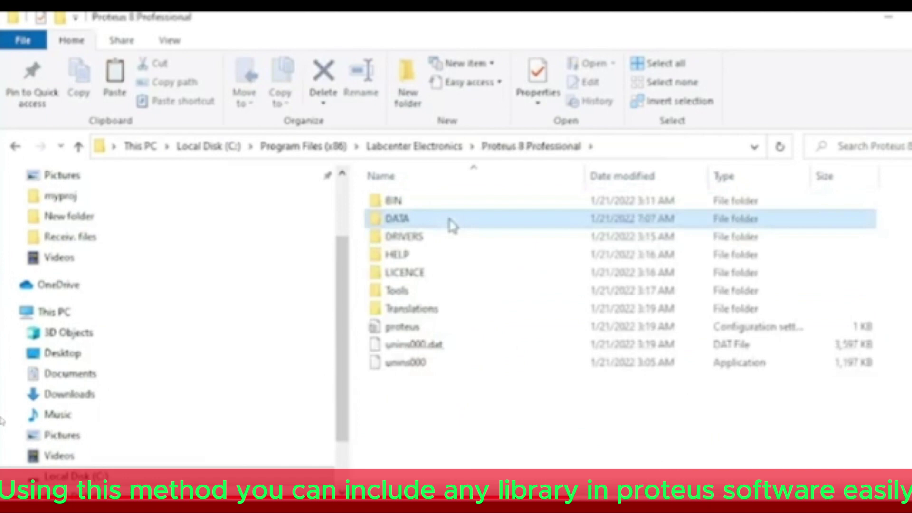
double_click(447, 218)
double_click(432, 240)
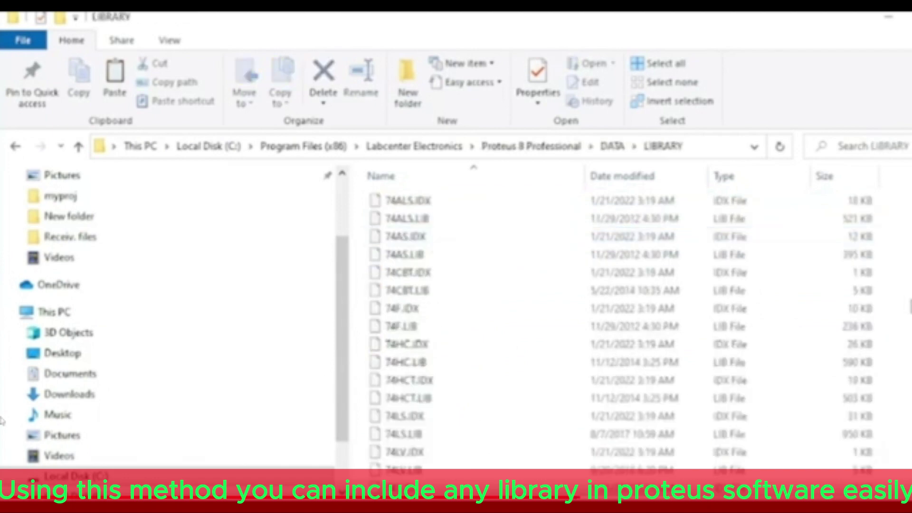
- Paste the library files there, granting administrator permission for all items
key(ctrl+v)
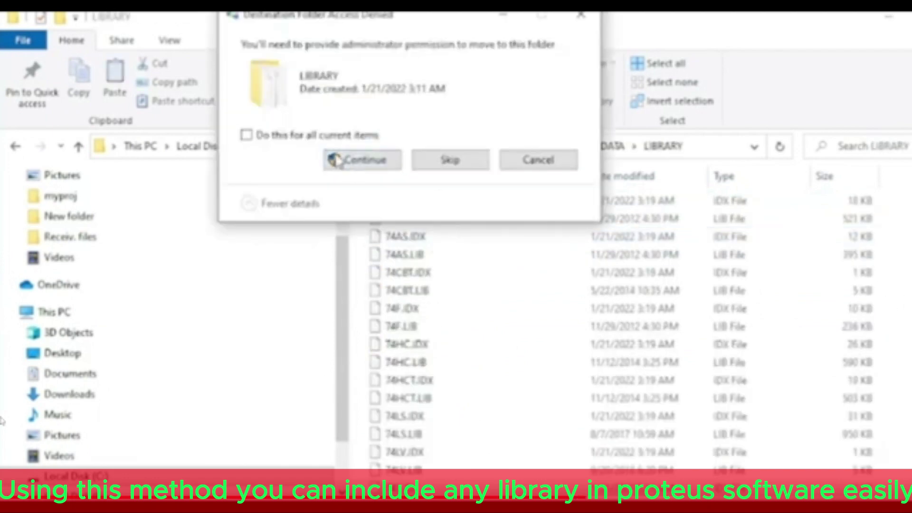
click(246, 135)
click(377, 167)
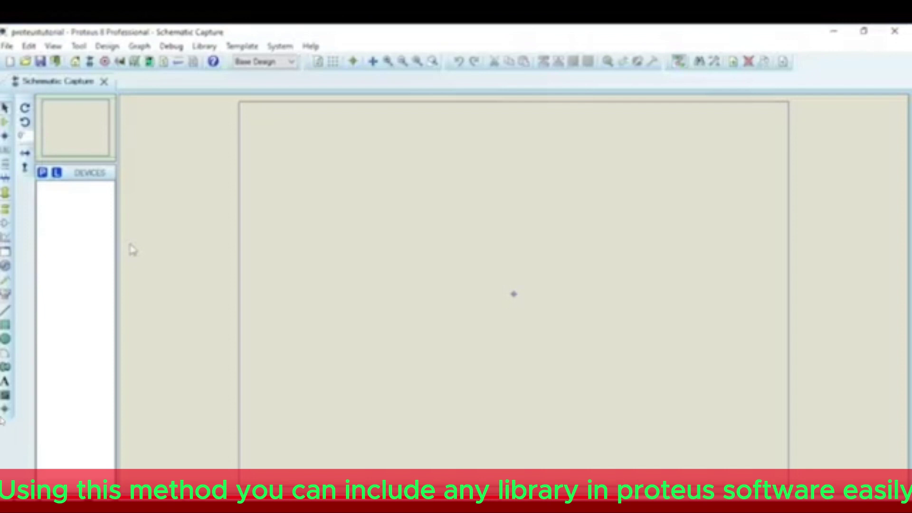
- Search devices for 'arduino', find no boards, then select Library folders in System Settings
double_click(43, 183)
text(arduino)
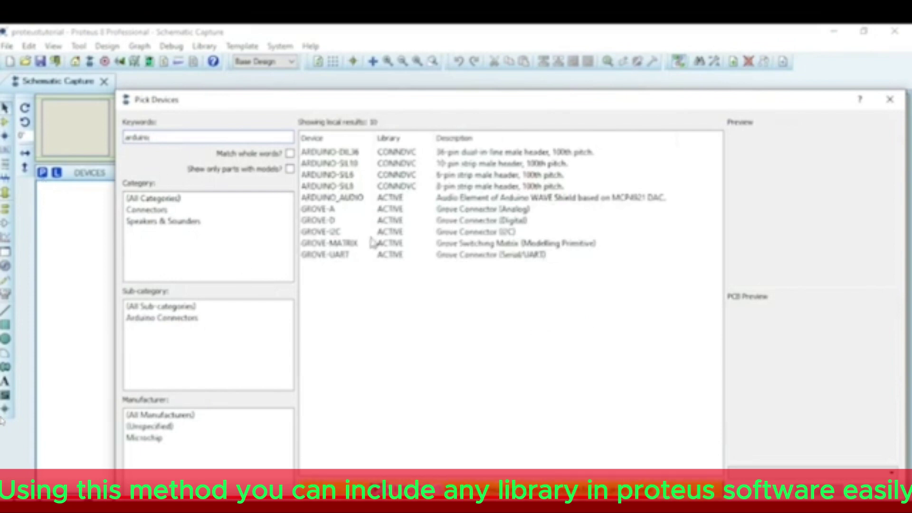
click(889, 99)
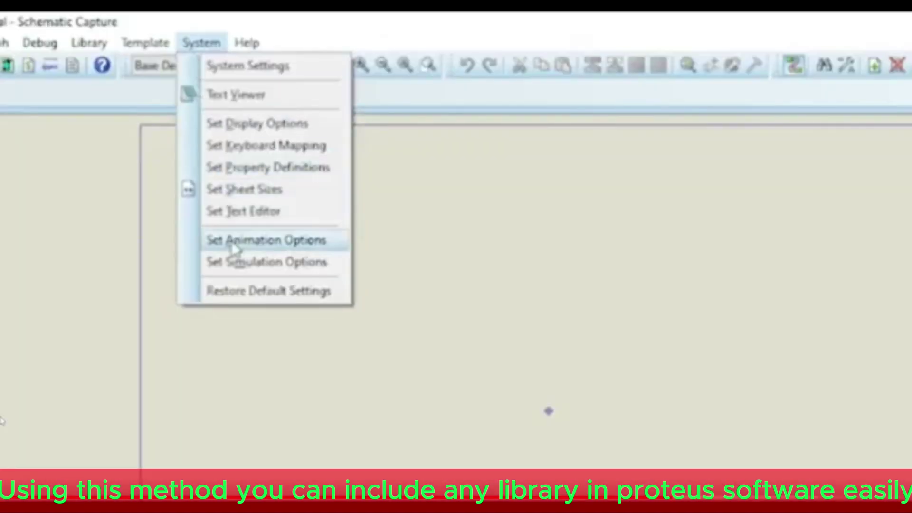
click(244, 72)
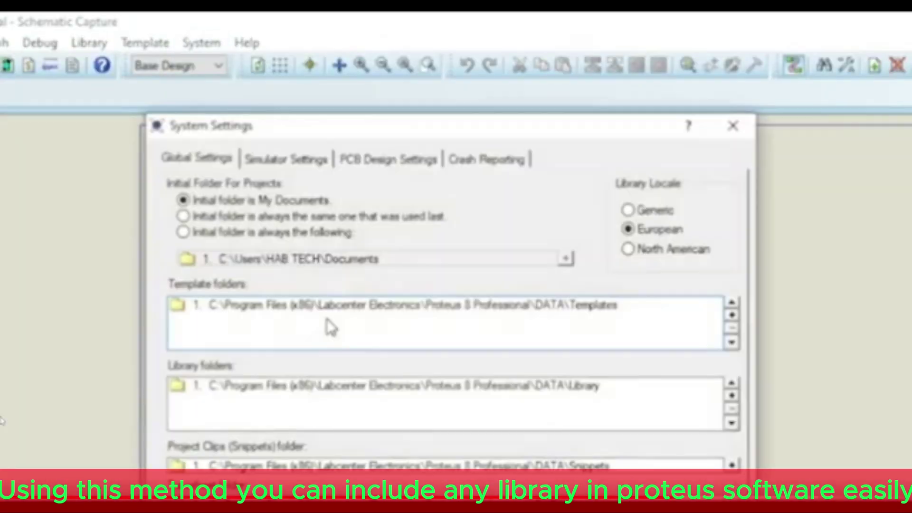
click(360, 294)
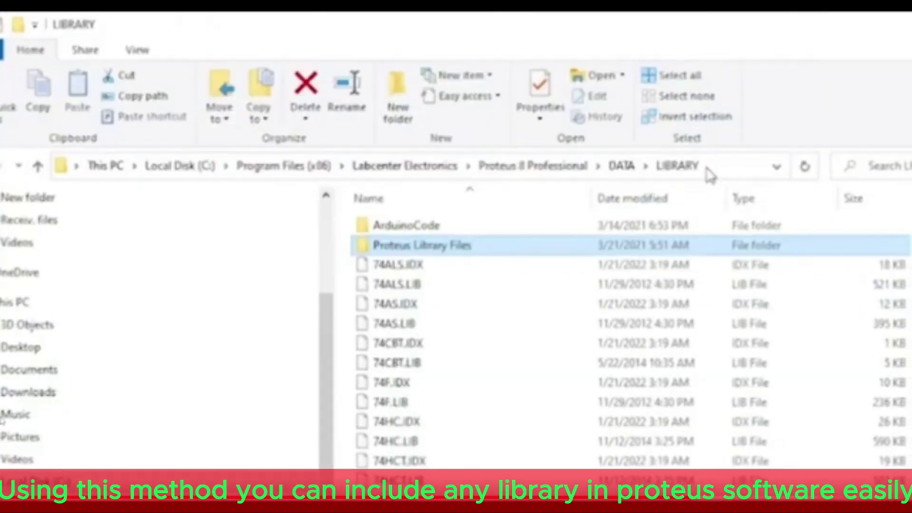
- Open the Proteus Library Files folder with Arduino2TEP.IDX and .LIB, and select its full path
click(705, 171)
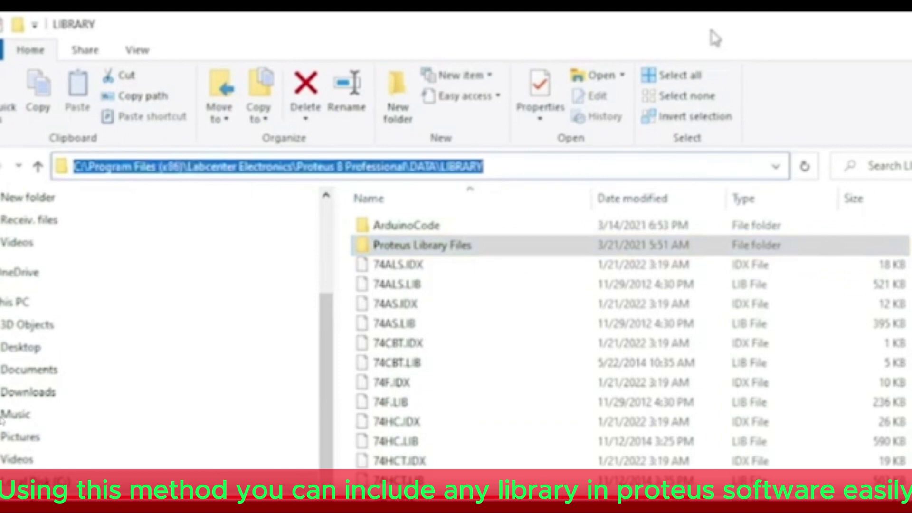
mouse_move(715, 38)
mouse_down()
mouse_move(723, 428)
mouse_move(741, 28)
mouse_up()
click(434, 249)
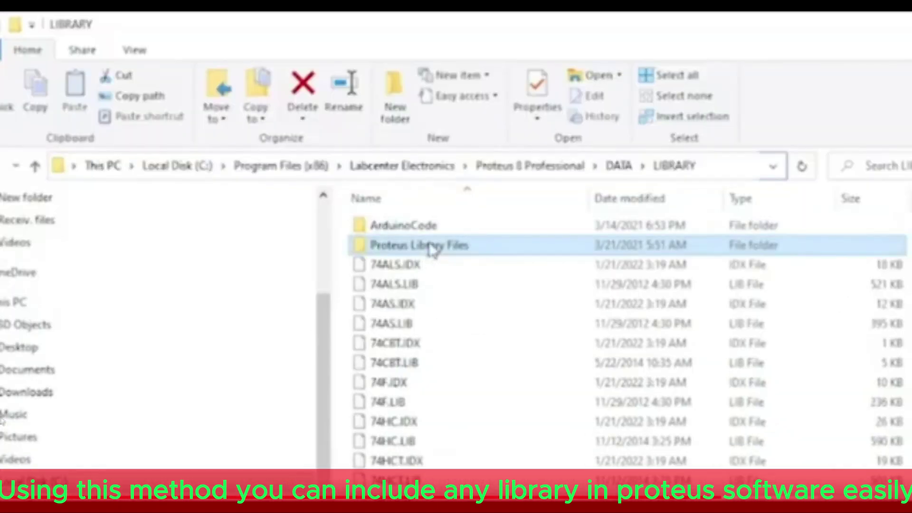
double_click(433, 246)
click(432, 248)
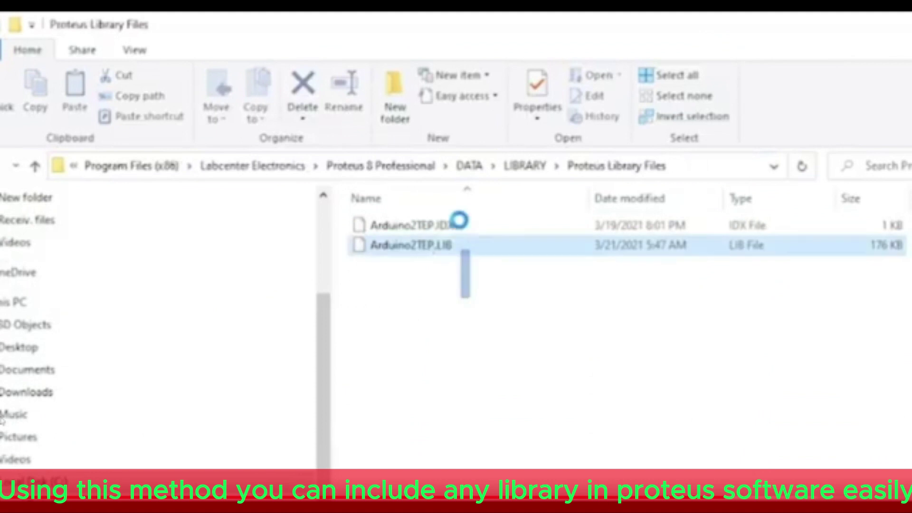
click(482, 407)
click(692, 166)
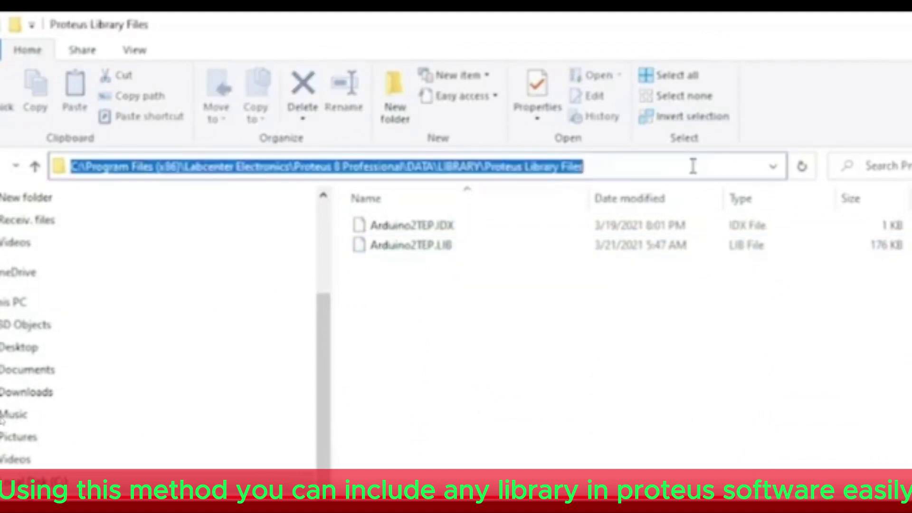
right_click(507, 166)
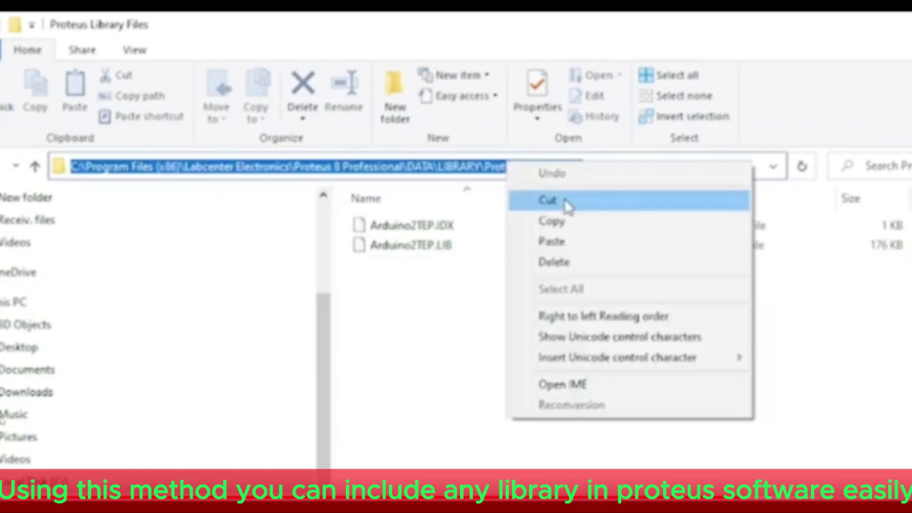
- Cut the Proteus Library Files path and paste it into Browse For Folder's Folder field to add it
click(567, 202)
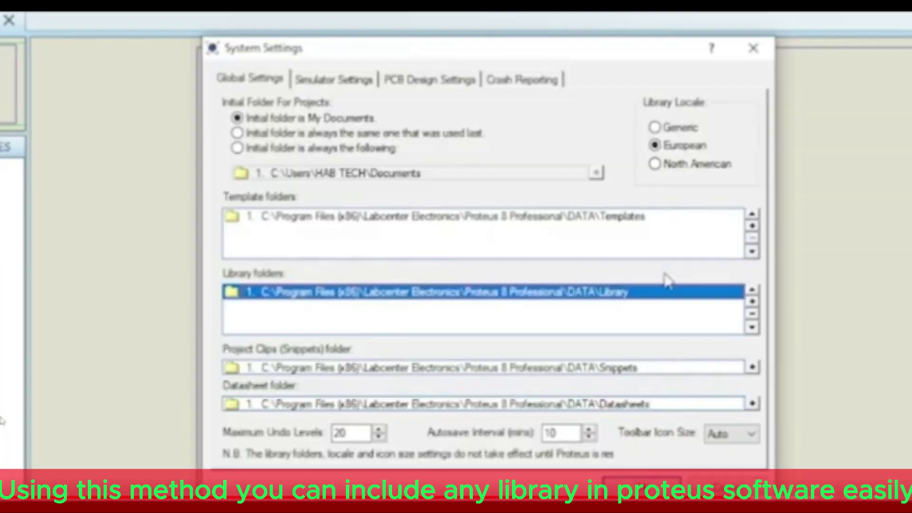
click(753, 303)
text(LIBRARY)
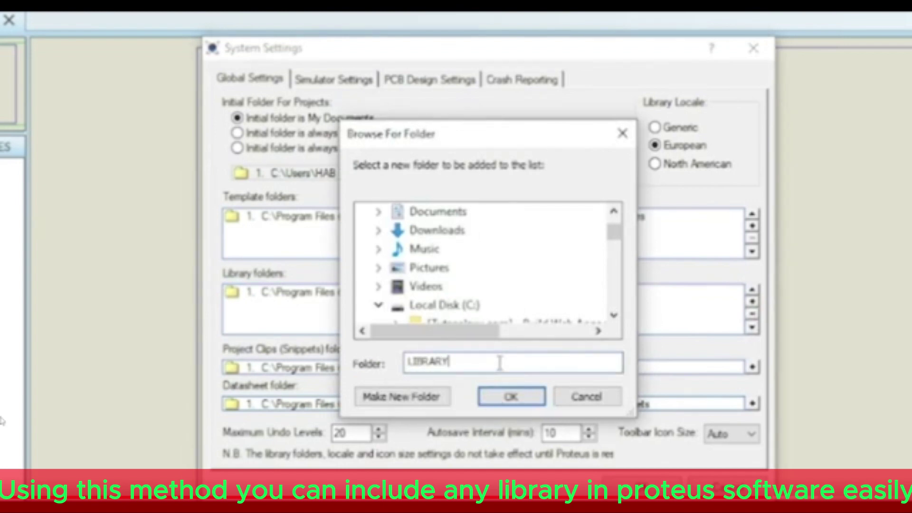
double_click(500, 363)
key(ctrl+v)
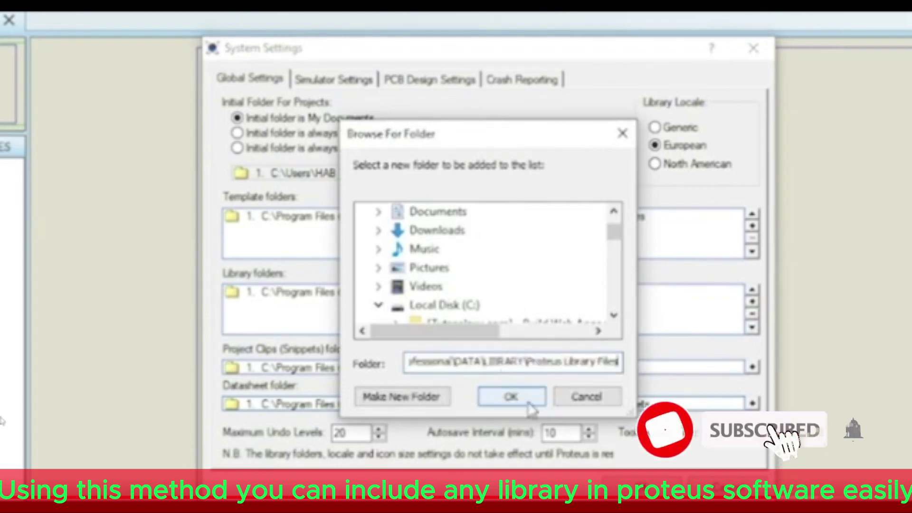
click(527, 399)
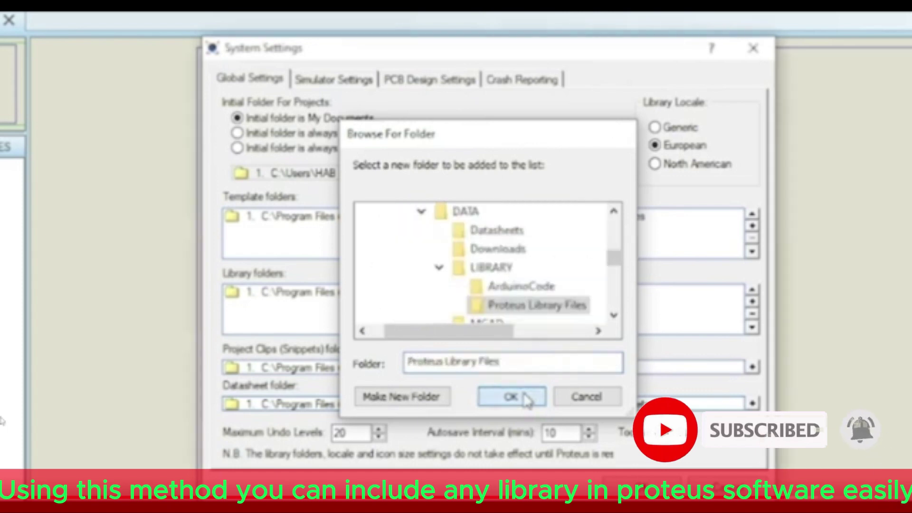